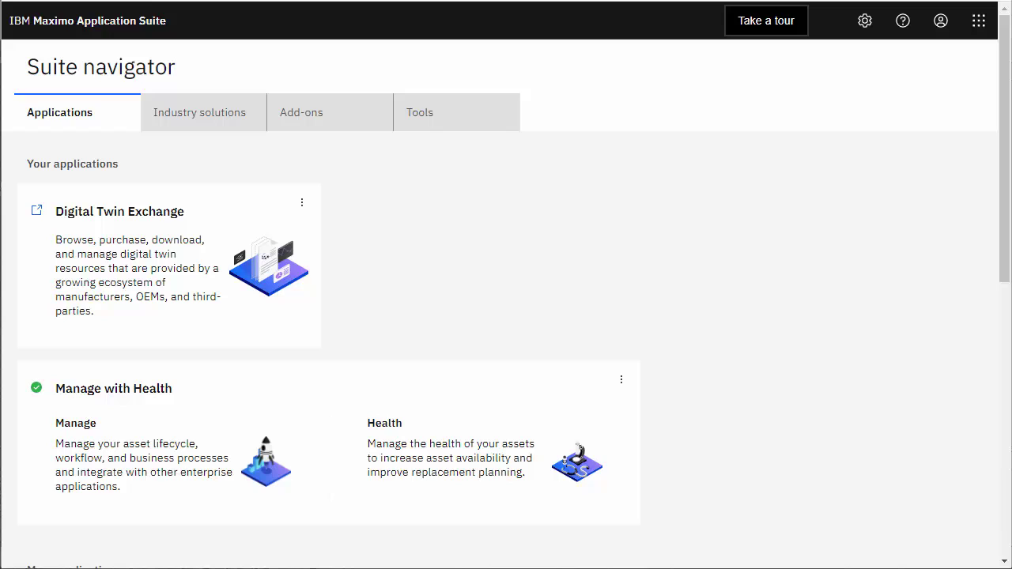
# Bring up the Launch option for Manage on the Manage with Health tile.
pyautogui.moveTo(220, 472)
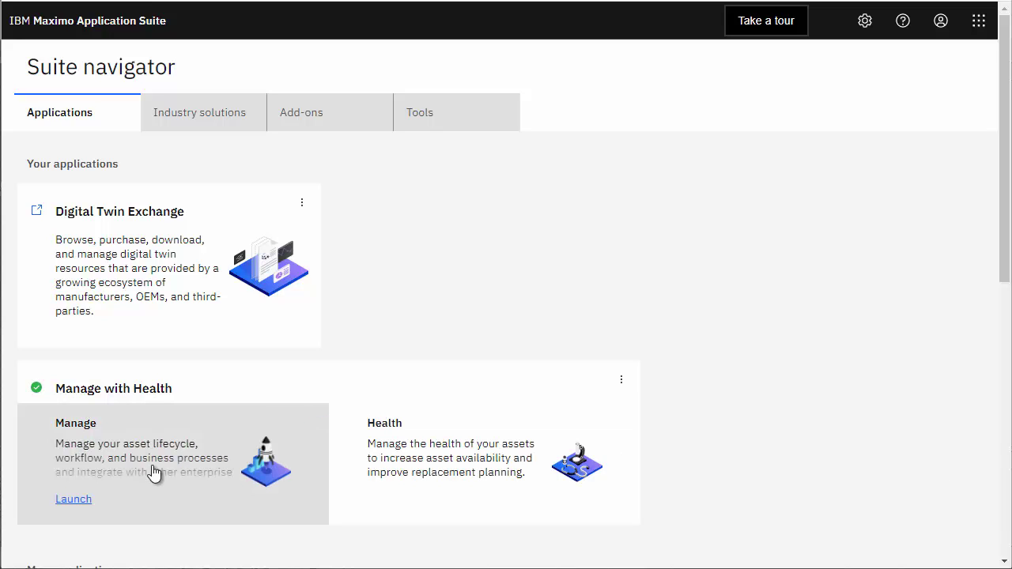
# Launch Manage and expand the Integration application group in the navigation menu.
pyautogui.click(68, 503)
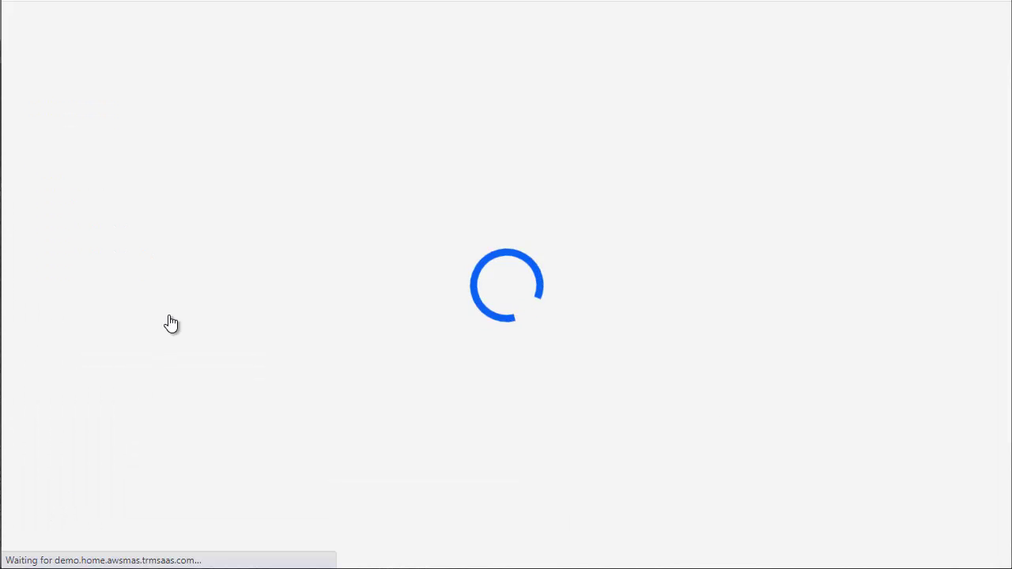
pyautogui.moveTo(27, 124)
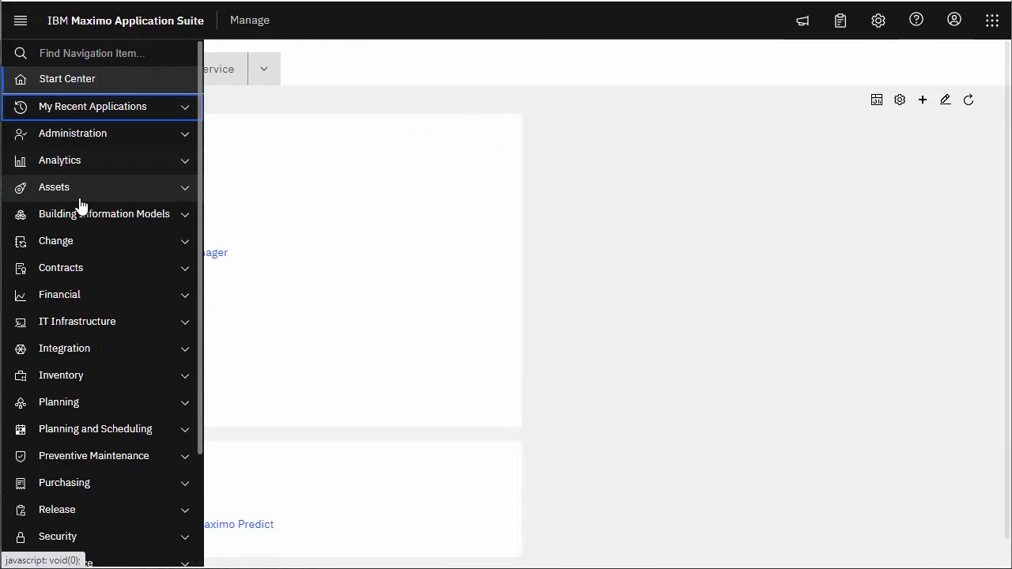
pyautogui.click(83, 361)
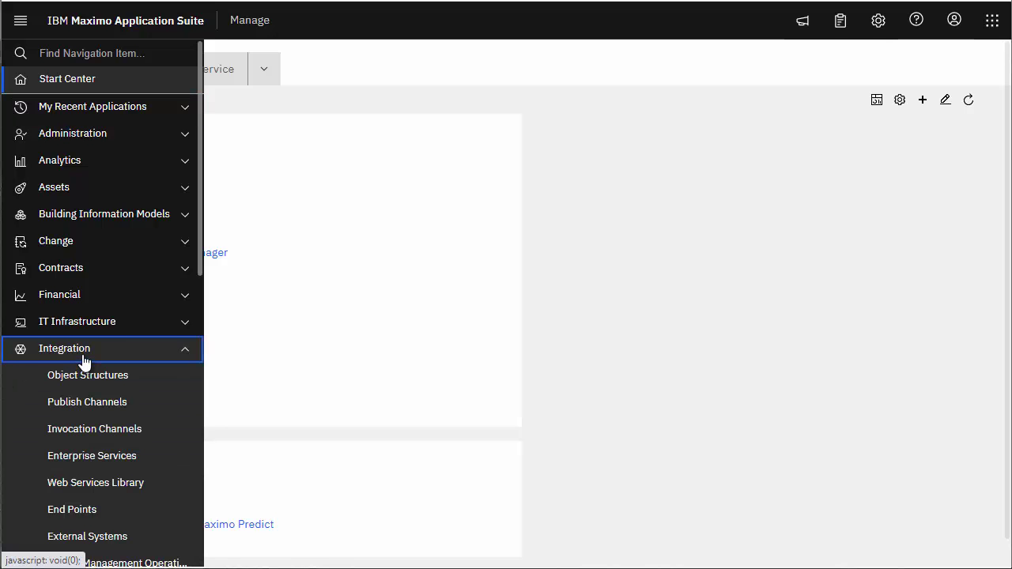
pyautogui.scroll(-1, 84, 361)
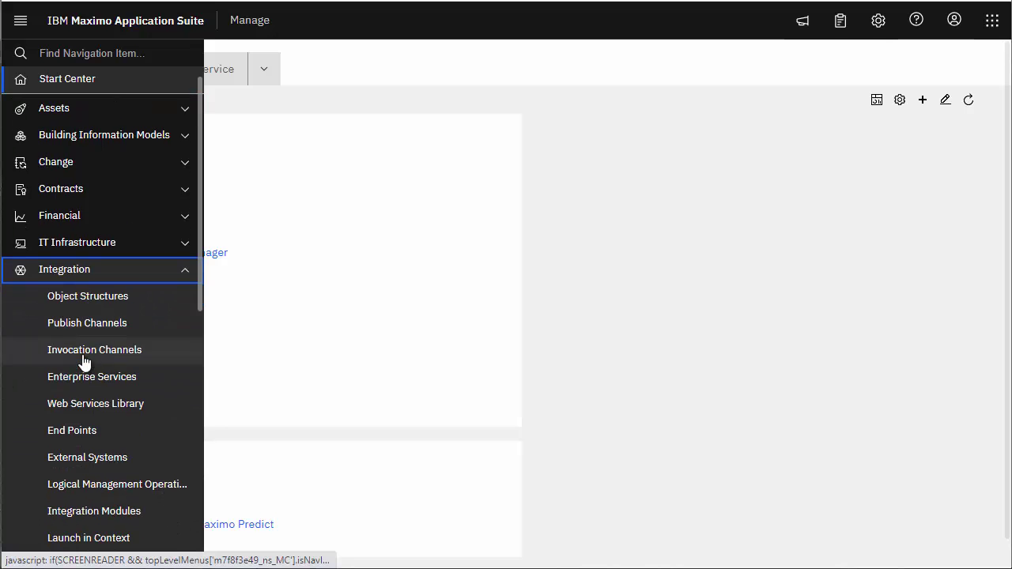
# Open the Web Services Library, list all records, and show the Create Web Service choices.
pyautogui.click(92, 405)
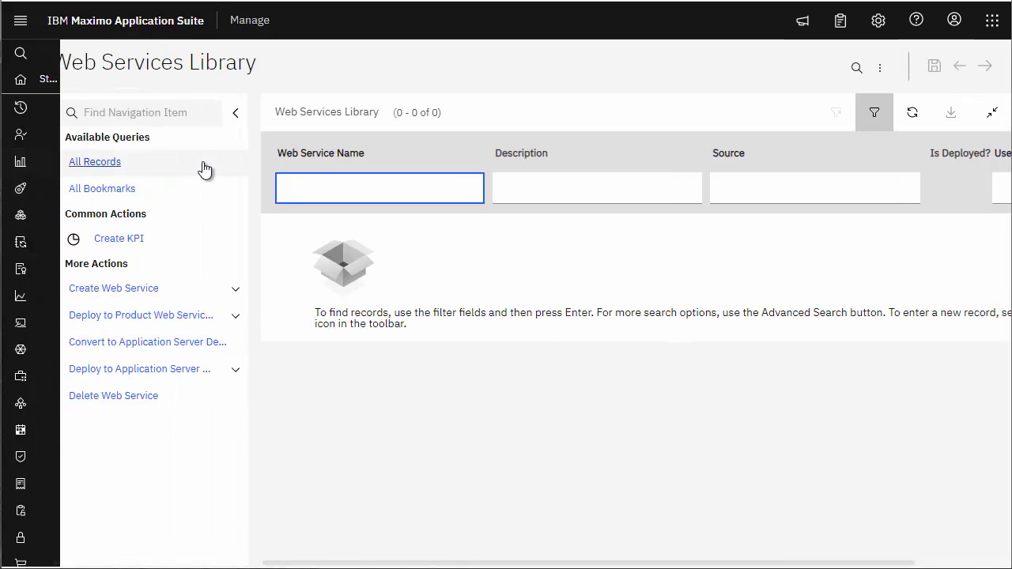
pyautogui.click(132, 160)
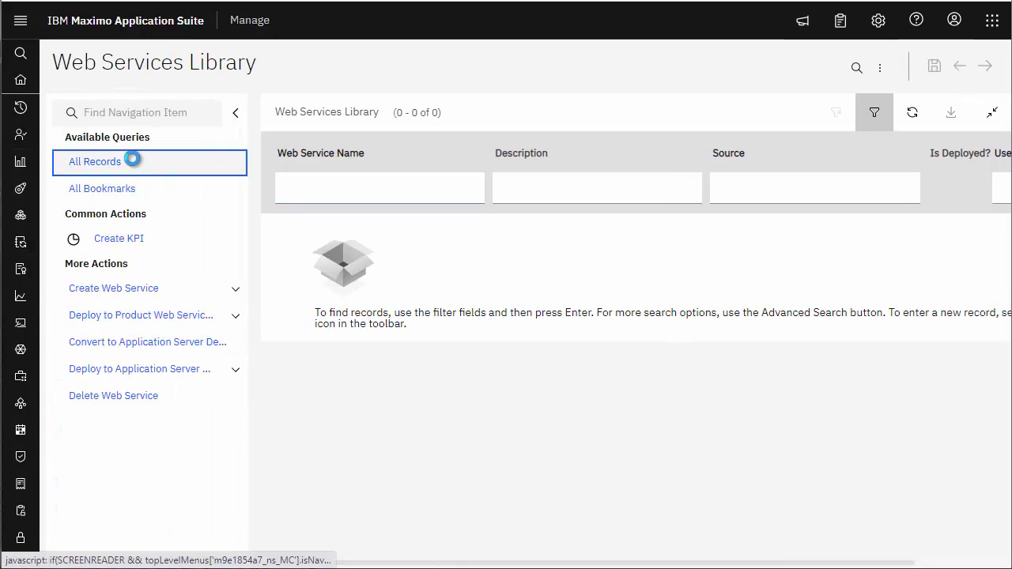
pyautogui.click(189, 294)
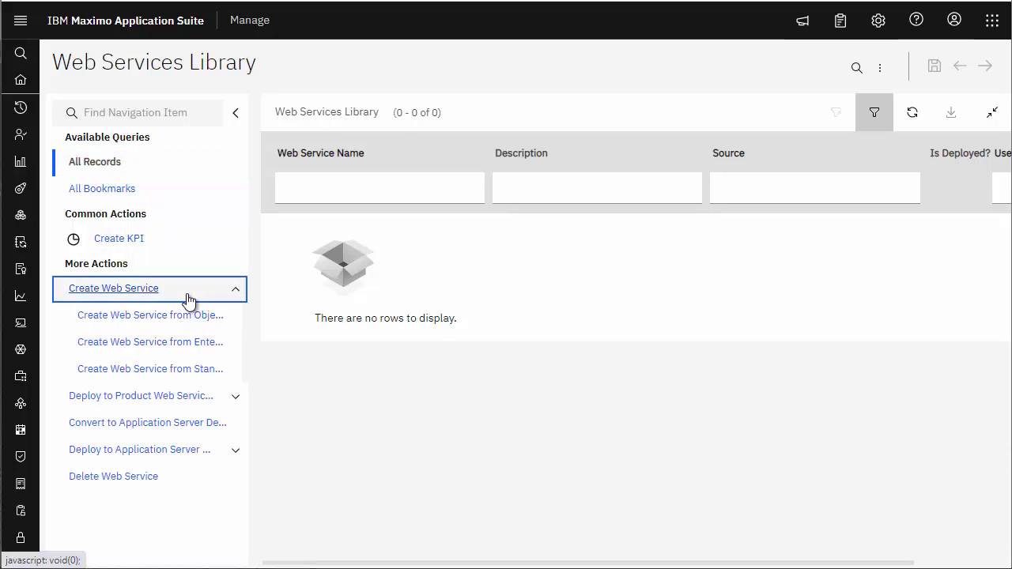
# Create a web service from the MXAPIASSET object structure, paging forward to find it.
pyautogui.click(230, 316)
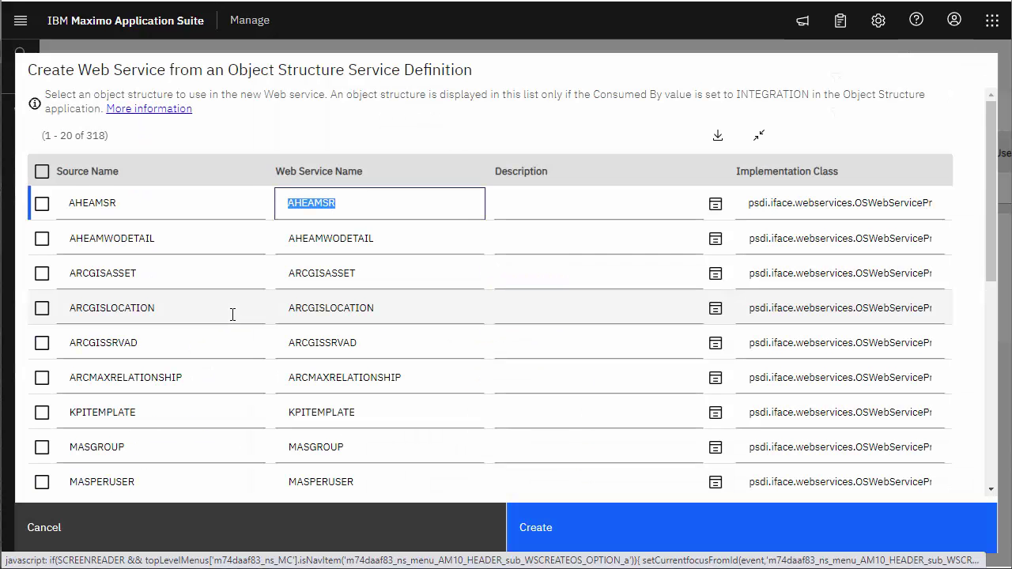
pyautogui.scroll(-5, 533, 288)
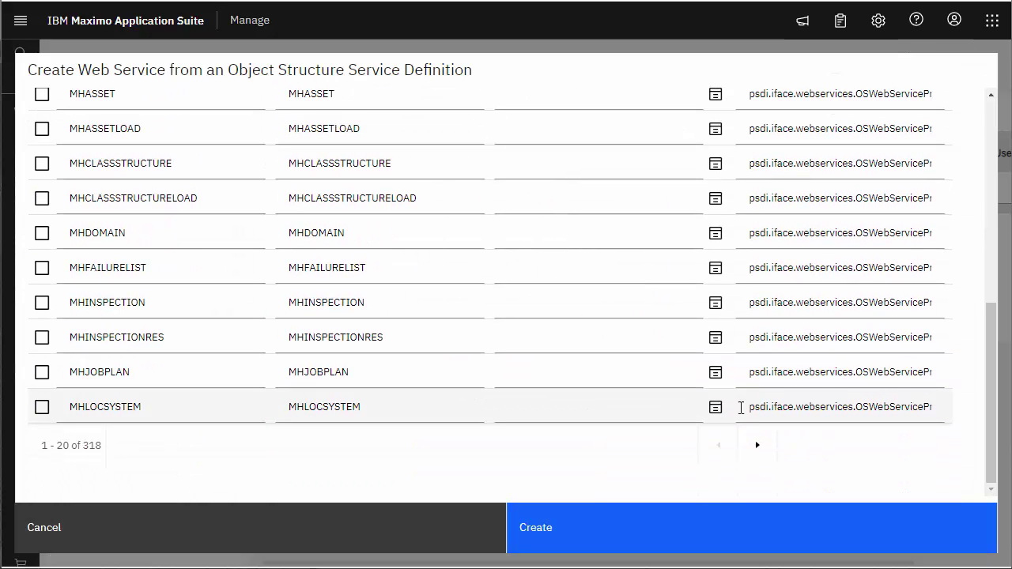
pyautogui.click(758, 446)
pyautogui.click(757, 448)
pyautogui.click(758, 448)
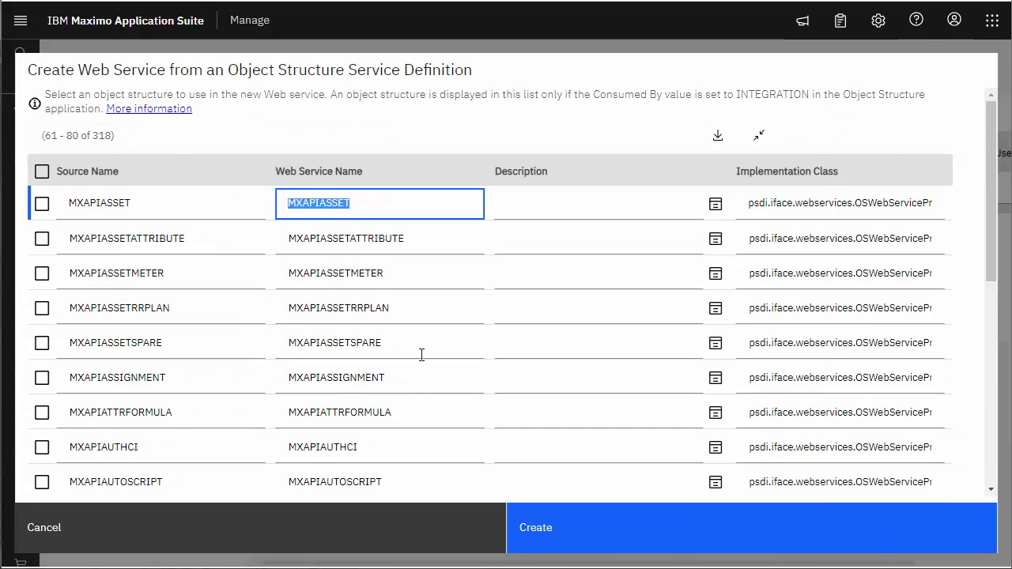
pyautogui.click(41, 206)
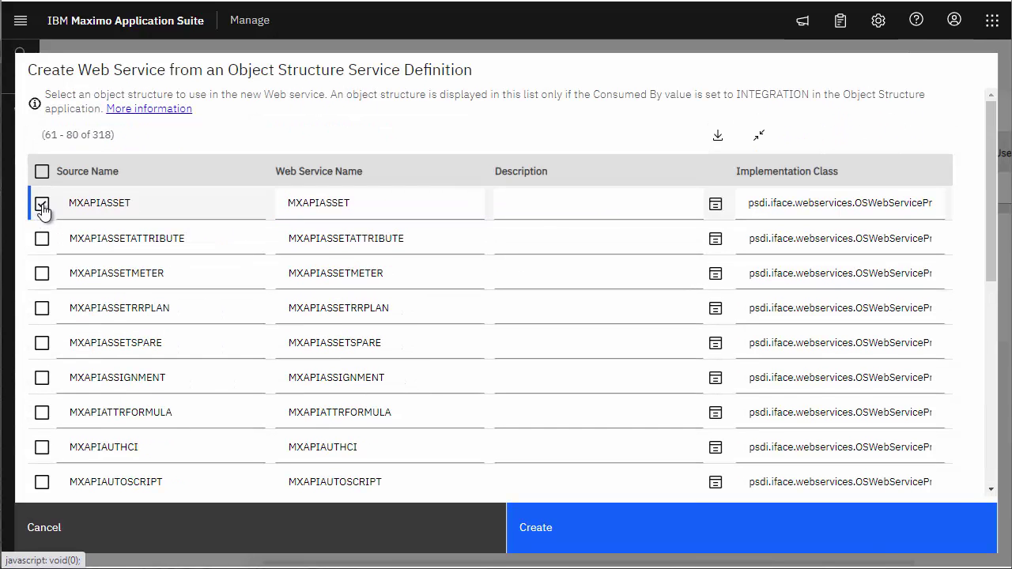
pyautogui.click(602, 524)
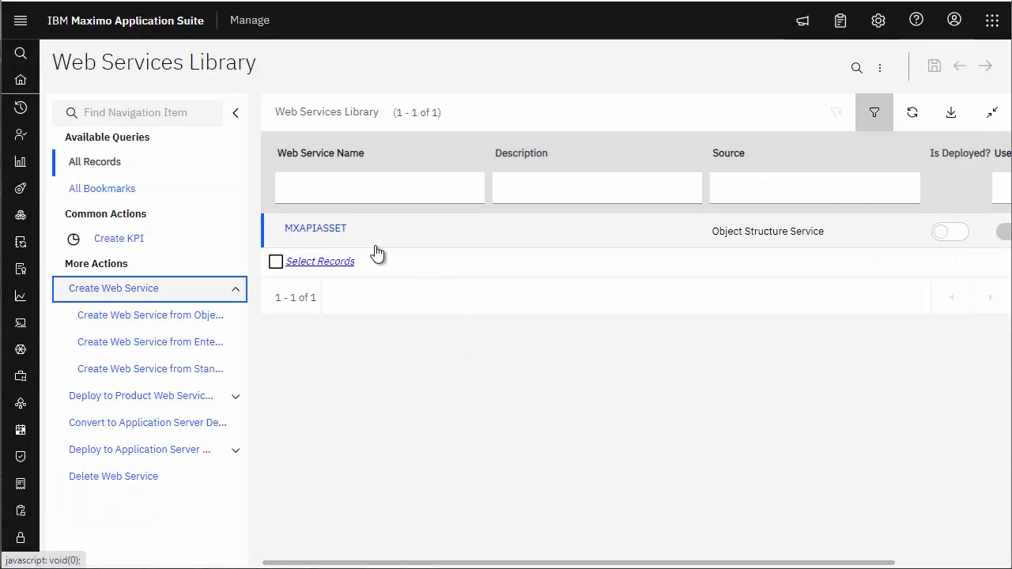
# Open the MXAPIASSET record and deploy it as a product web service, acknowledging the message.
pyautogui.click(336, 231)
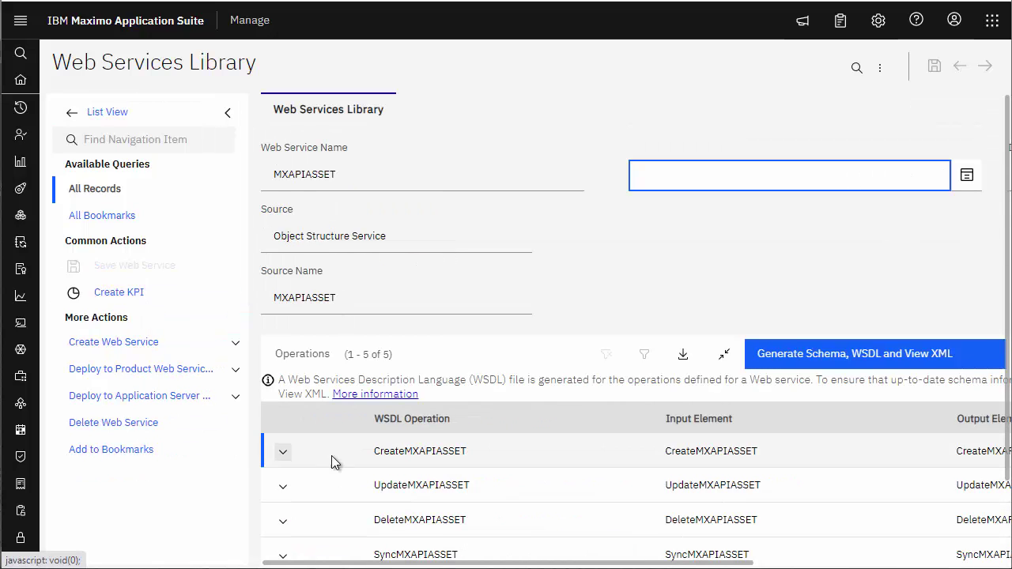
pyautogui.click(240, 374)
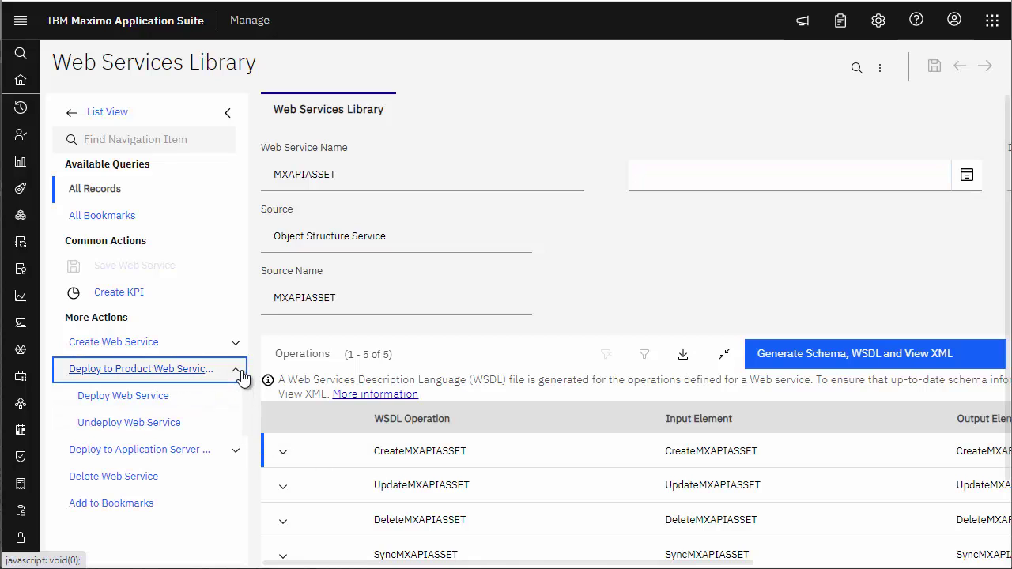
pyautogui.click(160, 405)
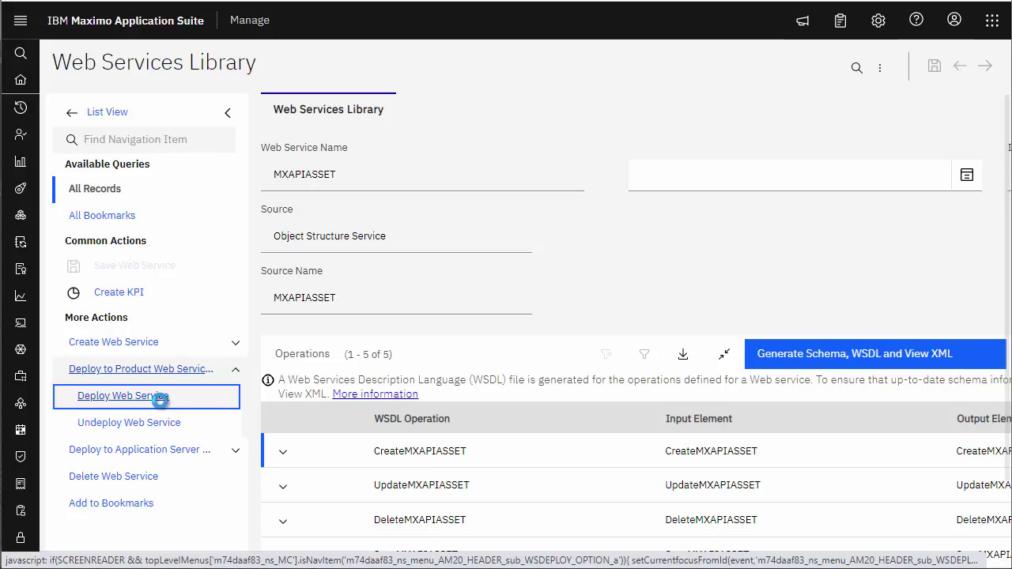
pyautogui.click(595, 341)
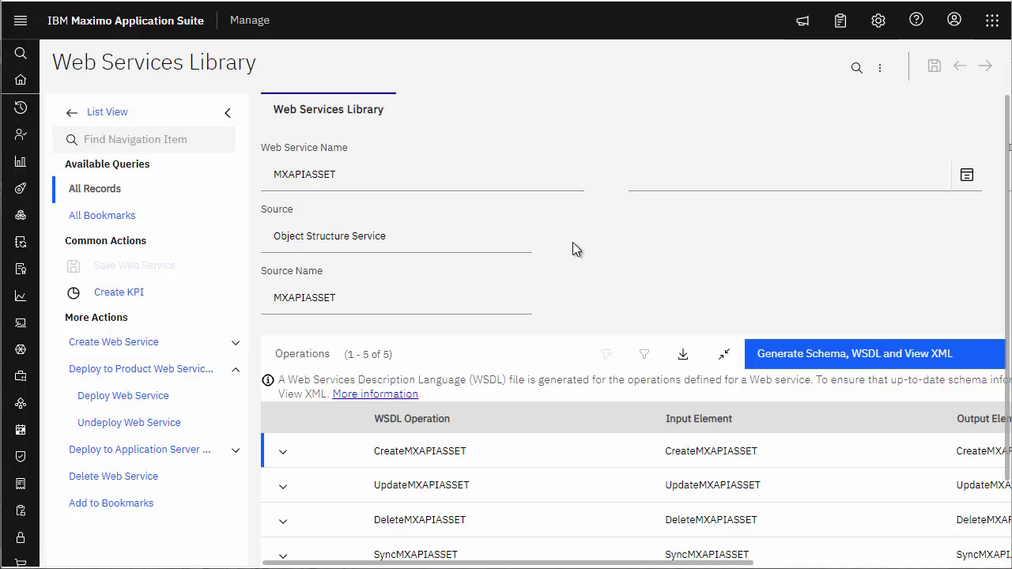
# Switch from Maximo to the RulesManager Studio window with Alt+Tab.
pyautogui.hotkey('alt', 'Tab')
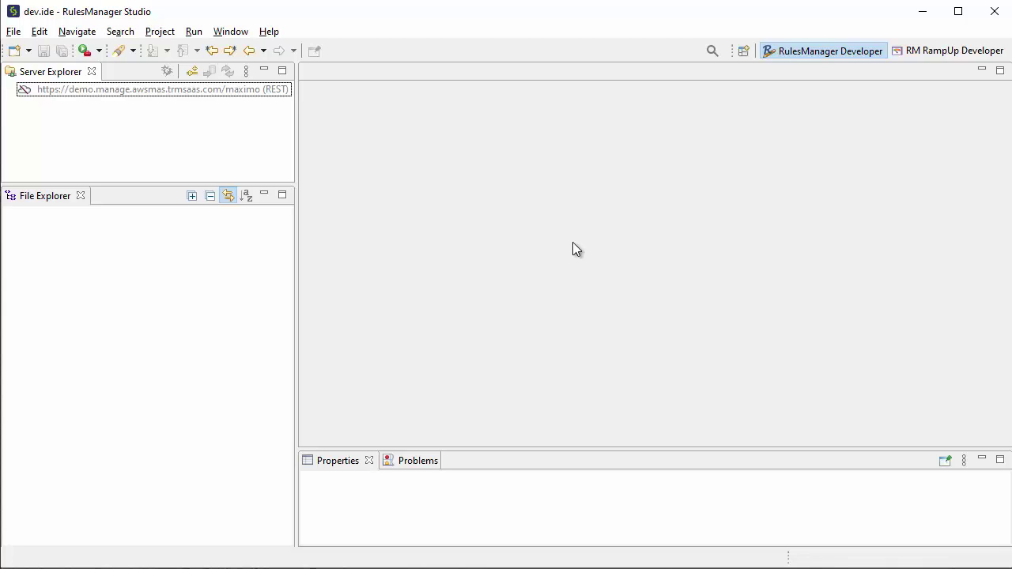
# Reconnect to the Maximo server, view its Rules.xml, and switch to the RM RampUp Developer perspective.
pyautogui.rightClick(257, 90)
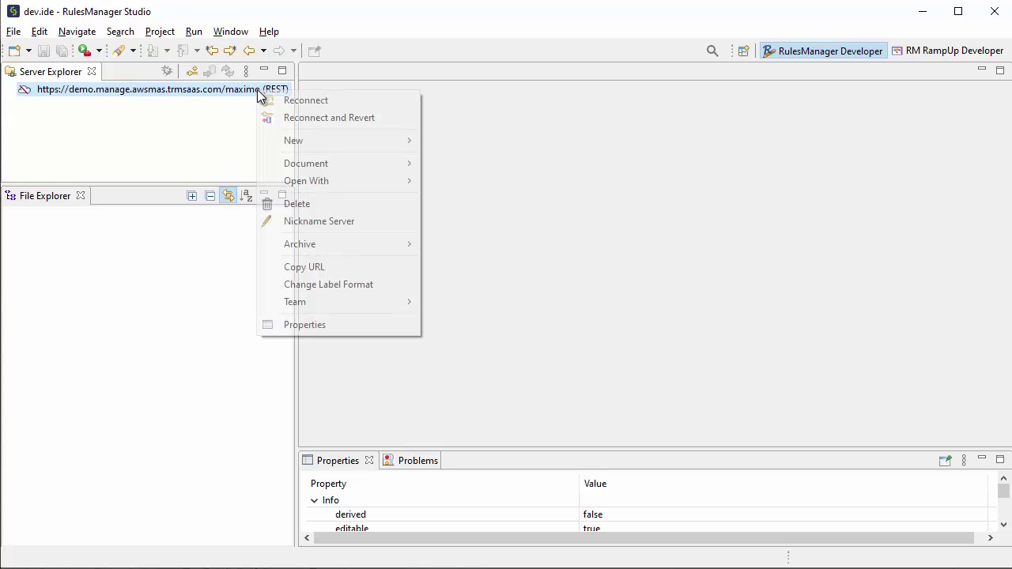
pyautogui.click(314, 104)
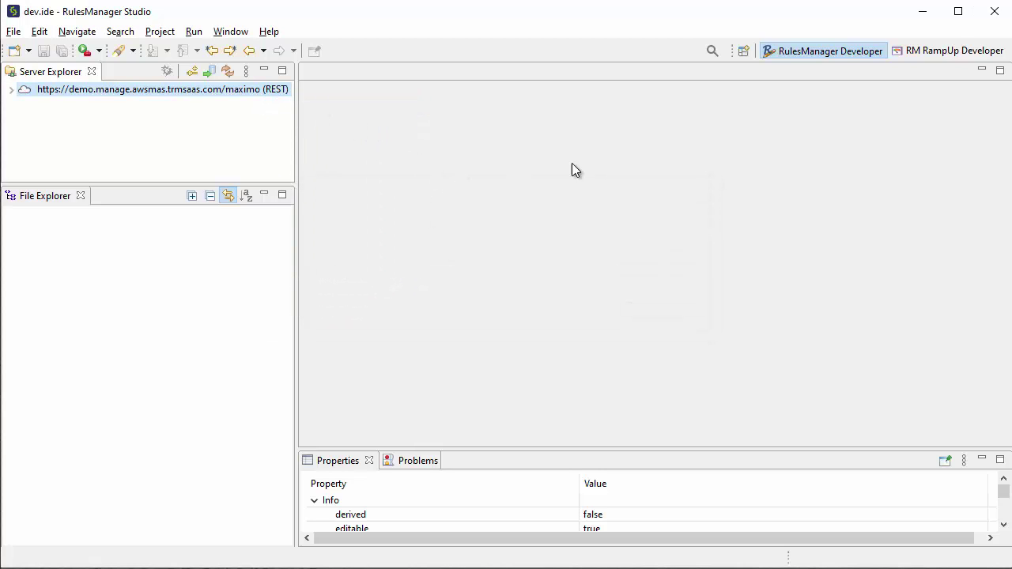
pyautogui.click(11, 89)
pyautogui.click(68, 104)
pyautogui.click(92, 215)
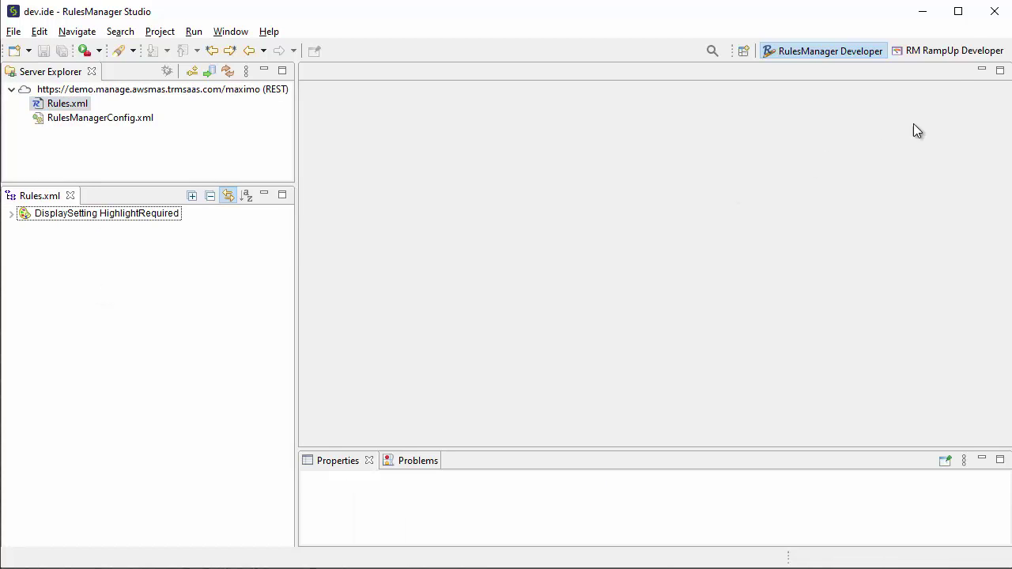
pyautogui.click(956, 52)
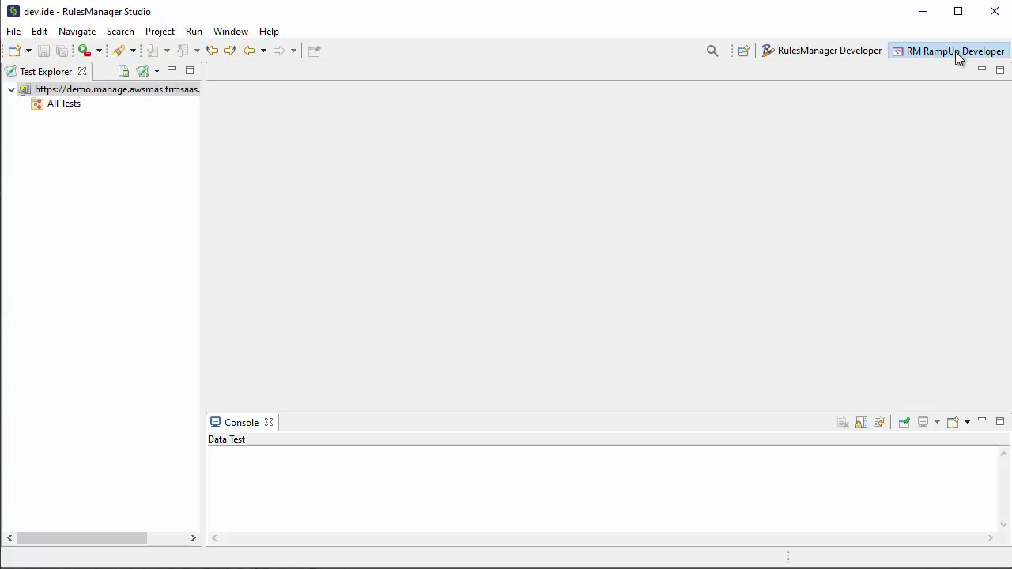
# Create an MXAPIASSET Sync SOAP test on the Maximo server and view its test script.
pyautogui.rightClick(103, 92)
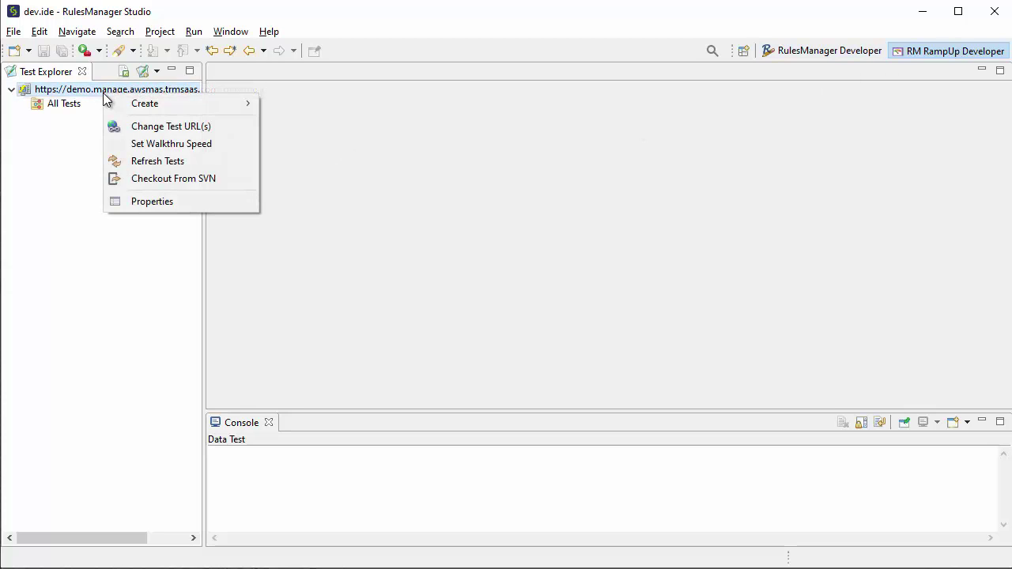
pyautogui.moveTo(140, 105)
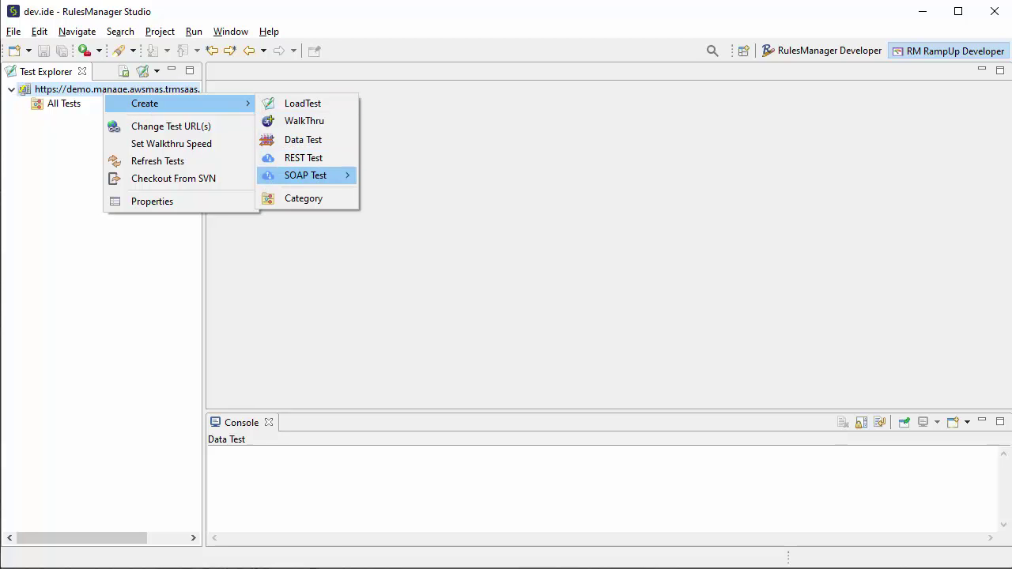
pyautogui.moveTo(308, 173)
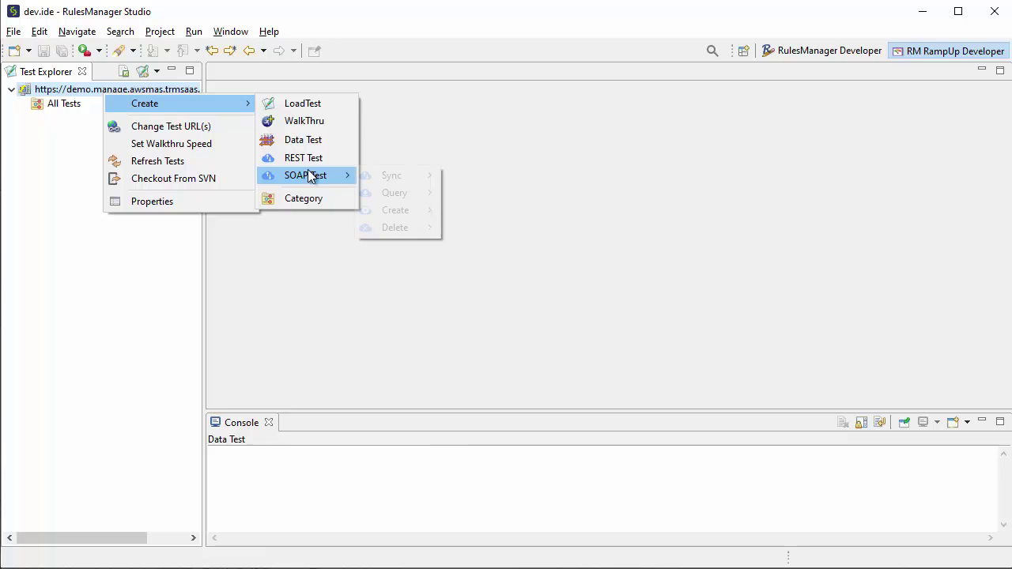
pyautogui.moveTo(383, 178)
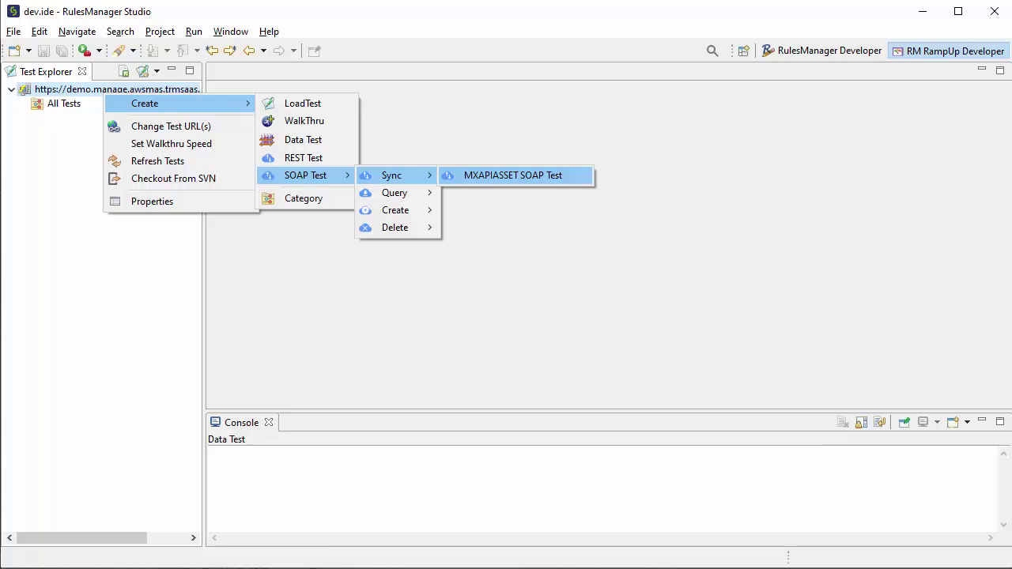
pyautogui.click(581, 180)
pyautogui.click(582, 316)
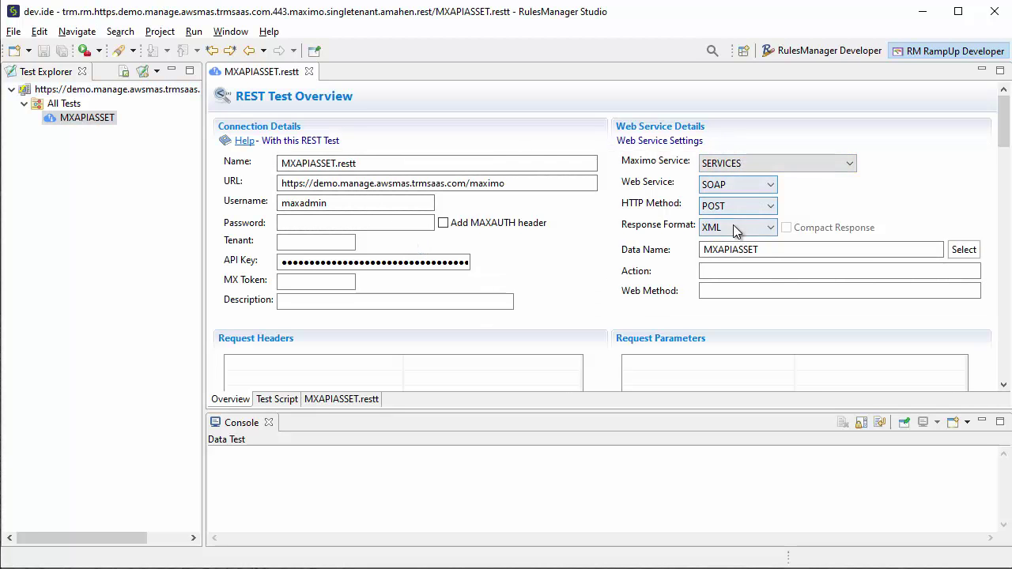
pyautogui.click(277, 399)
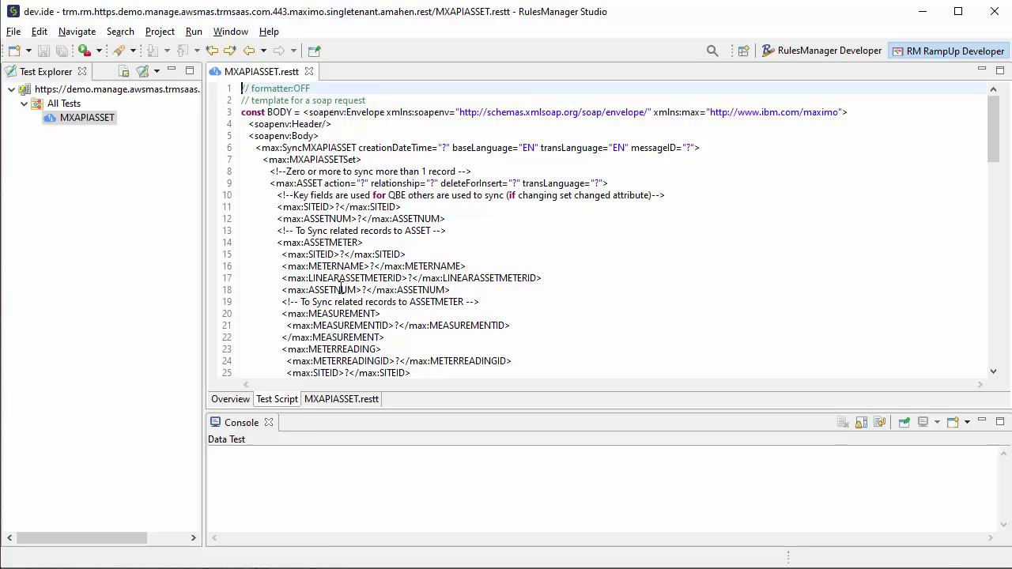
# Delete the related-records block and the ASSET tag's attributes from the SOAP request.
pyautogui.click(368, 158)
pyautogui.scroll(-9, 369, 155)
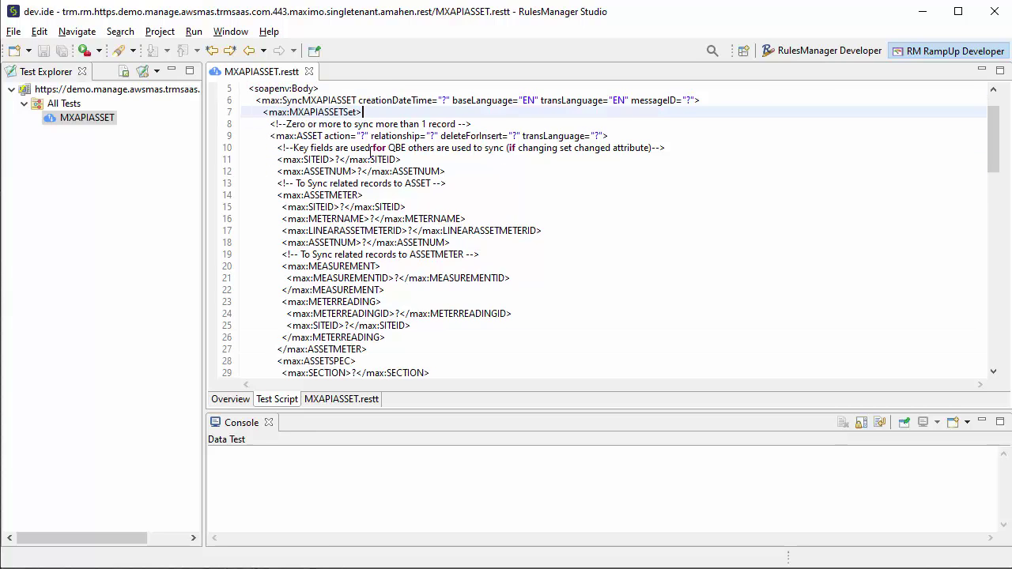
pyautogui.scroll(-7, 369, 155)
pyautogui.click(368, 253)
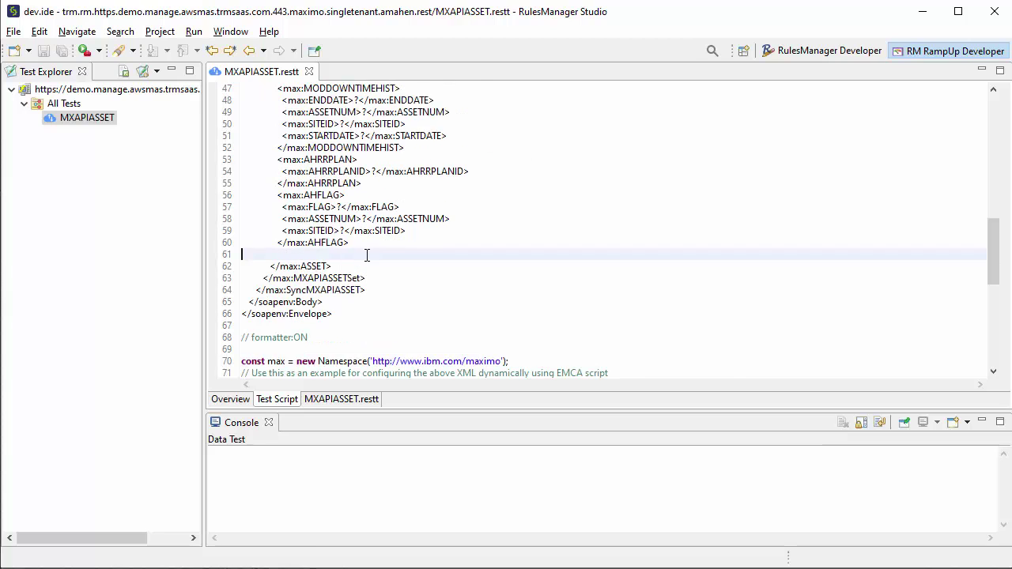
pyautogui.scroll(3, 364, 224)
pyautogui.scroll(11, 365, 224)
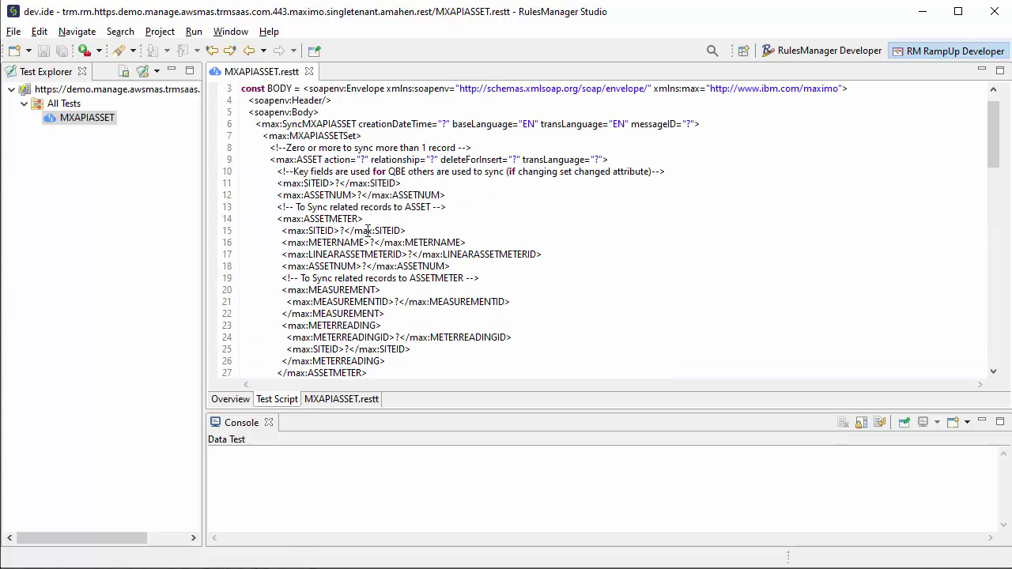
pyautogui.keyDown('shift'); pyautogui.click(277, 207); pyautogui.keyUp('shift')
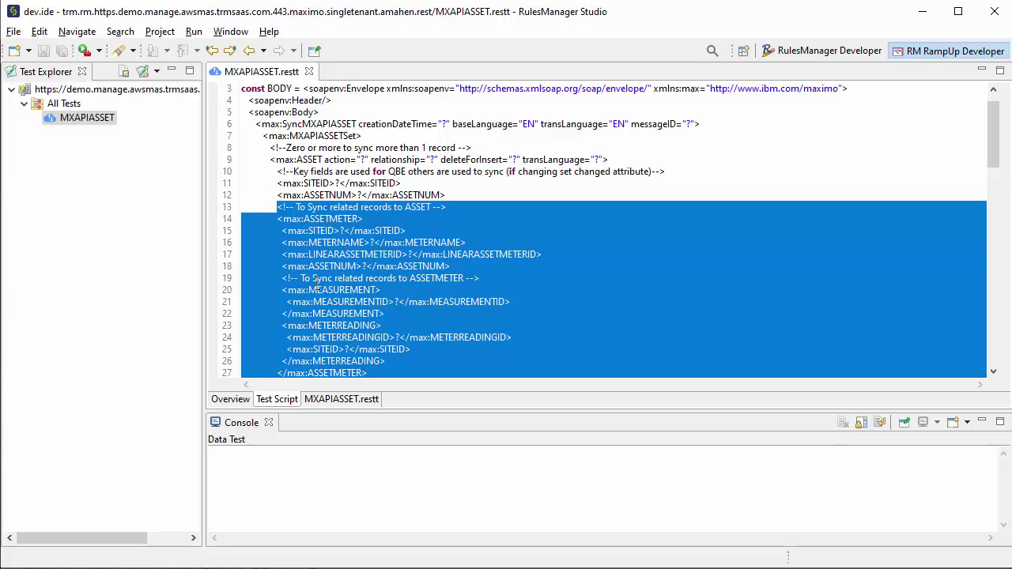
pyautogui.press('Delete')
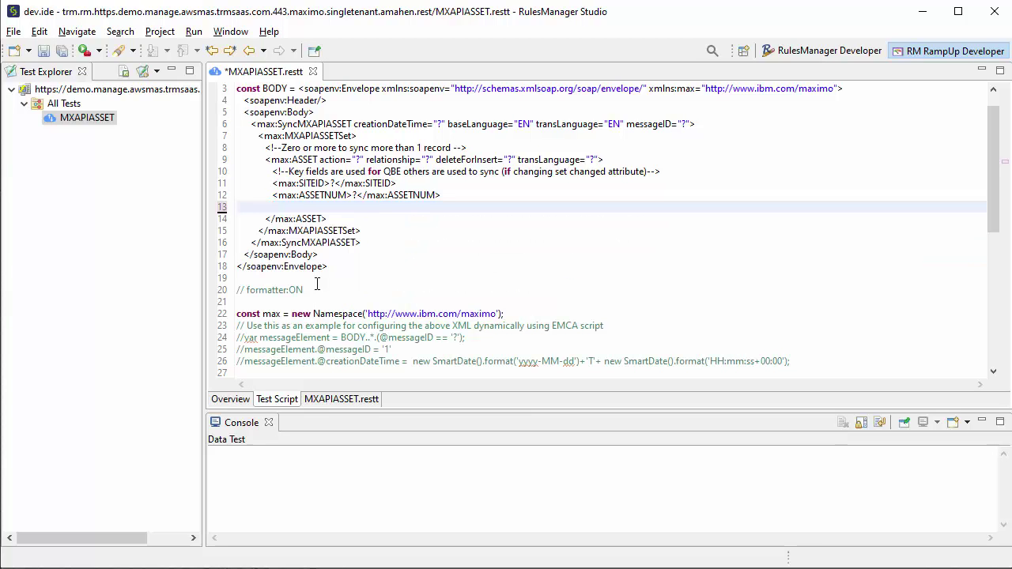
pyautogui.click(599, 160)
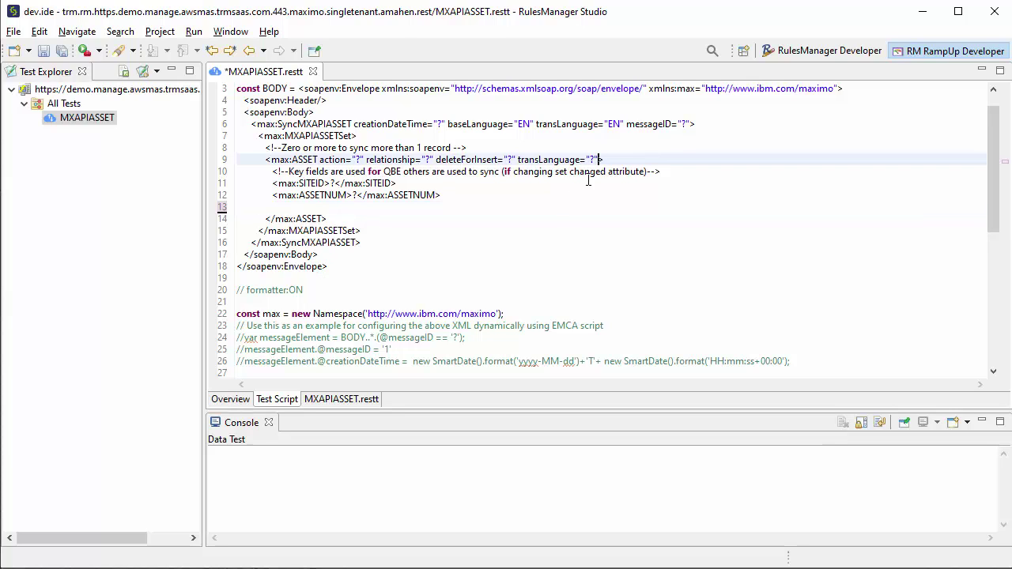
pyautogui.keyDown('shift'); pyautogui.click(317, 160); pyautogui.keyUp('shift')
pyautogui.press('Delete')
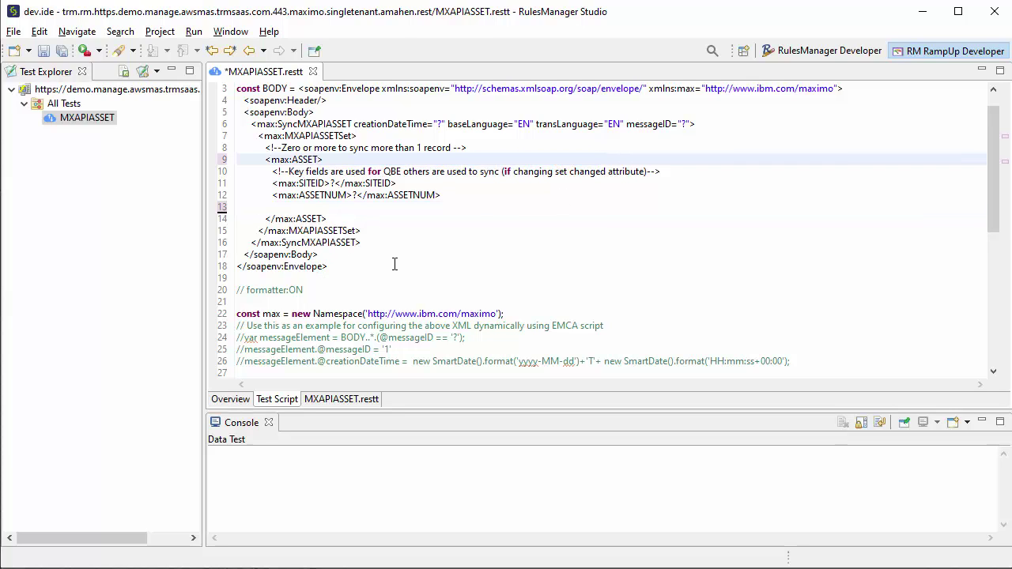
# Set SITEID to BEDFORD and ASSETNUM to 11400 in the request.
pyautogui.click(339, 183)
pyautogui.press('BackSpace')
pyautogui.write('BEDFORD')
pyautogui.click(354, 196)
pyautogui.press('BackSpace')
pyautogui.write('11400')
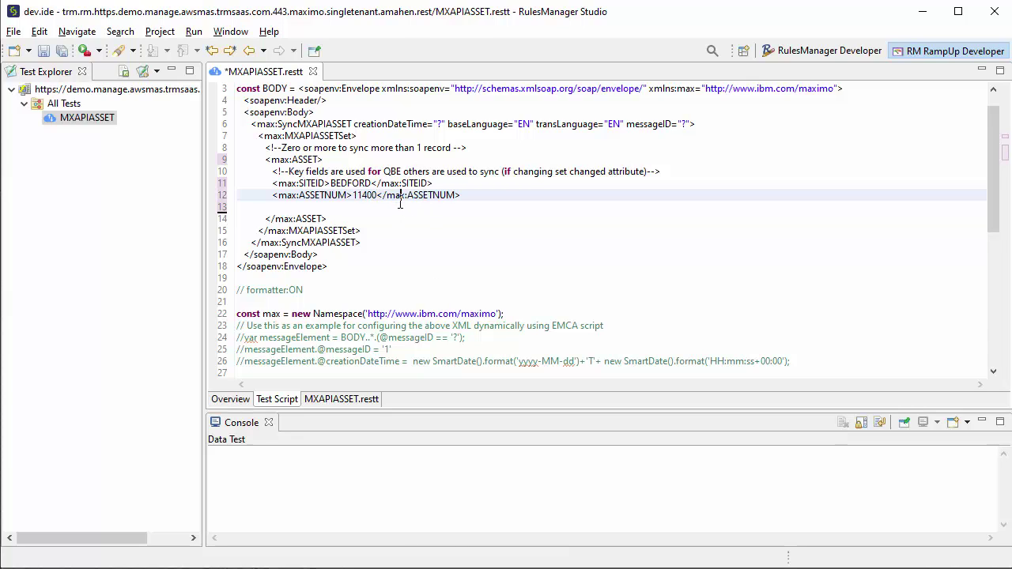
# Uncomment the messageElement, messageID and creationDateTime lines, then save the script.
pyautogui.click(250, 338)
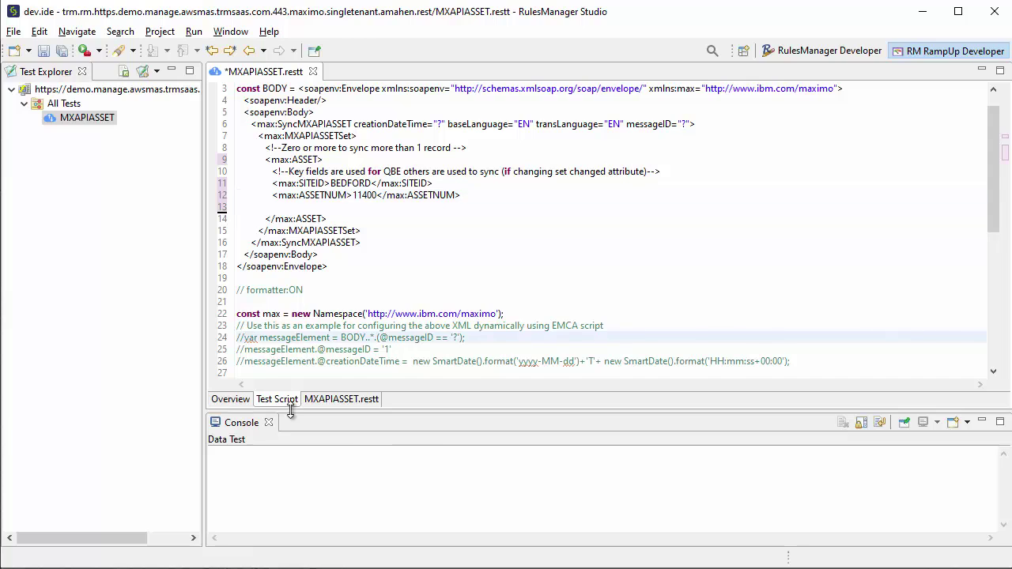
pyautogui.press('BackSpace')
pyautogui.press('BackSpace')
pyautogui.press('Down')
pyautogui.press('Delete')
pyautogui.press('Delete')
pyautogui.press('Down')
pyautogui.press('Delete')
pyautogui.press('Delete')
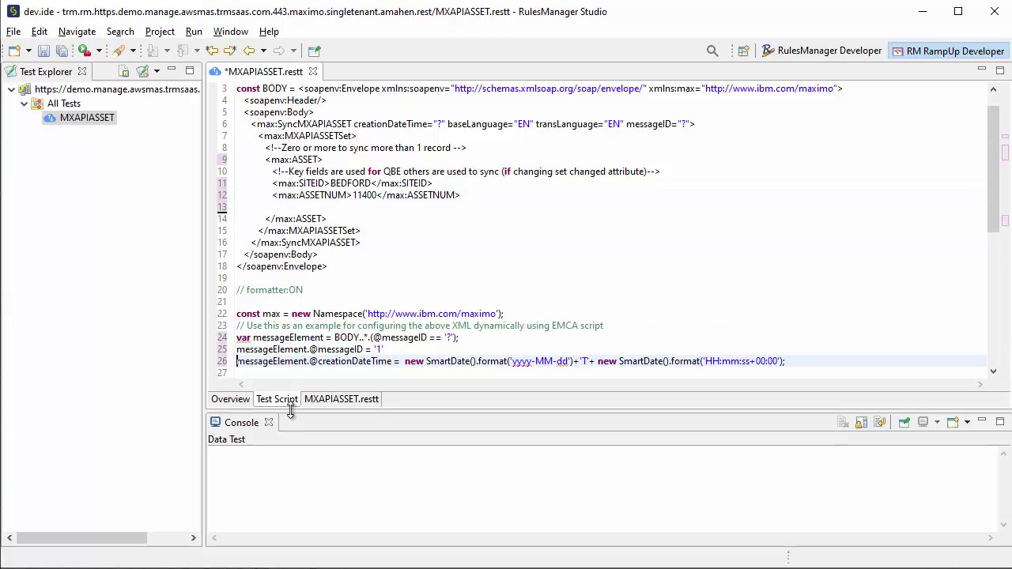
pyautogui.hotkey('ctrl', 's')
# Review the saved script around the request submit line and closing ASSET tag.
pyautogui.scroll(-3, 366, 269)
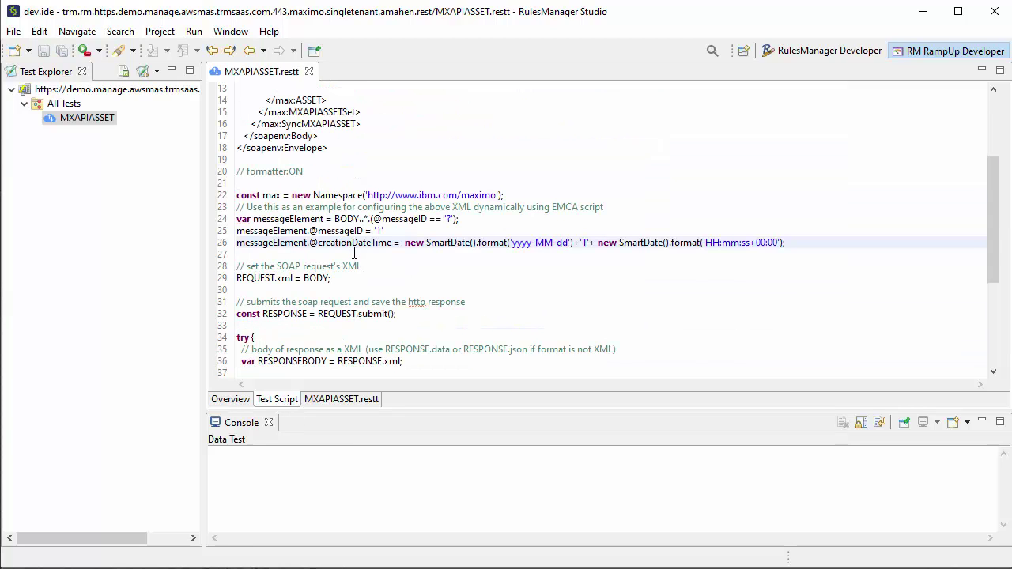
pyautogui.click(398, 314)
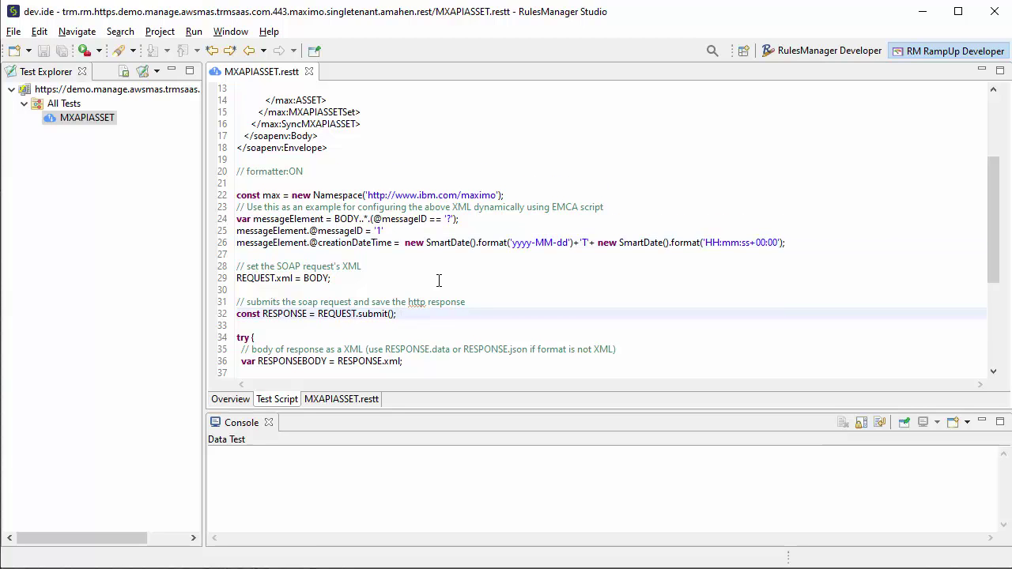
pyautogui.scroll(-5, 439, 277)
pyautogui.scroll(-1, 434, 253)
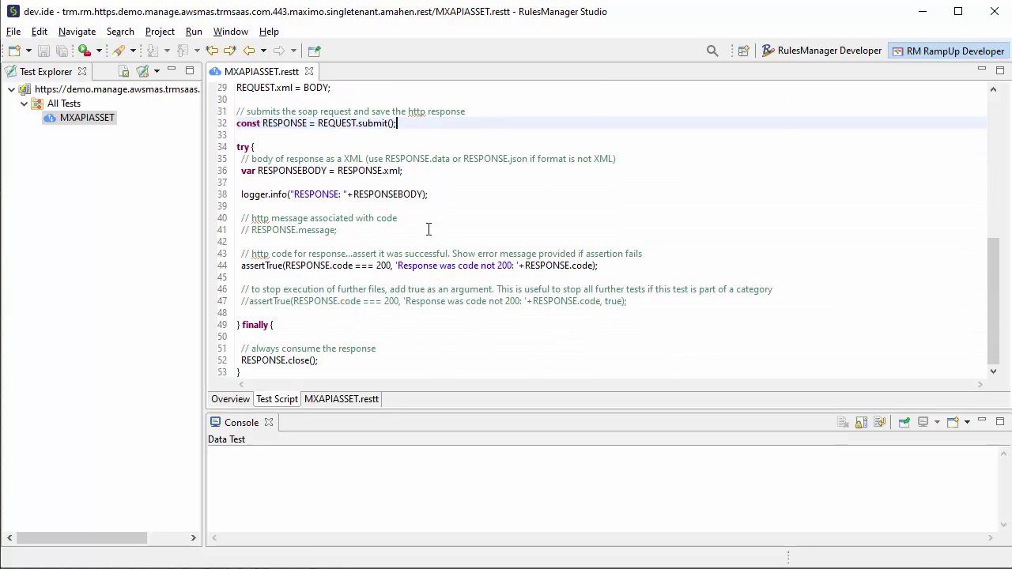
pyautogui.scroll(4, 428, 269)
pyautogui.scroll(5, 428, 277)
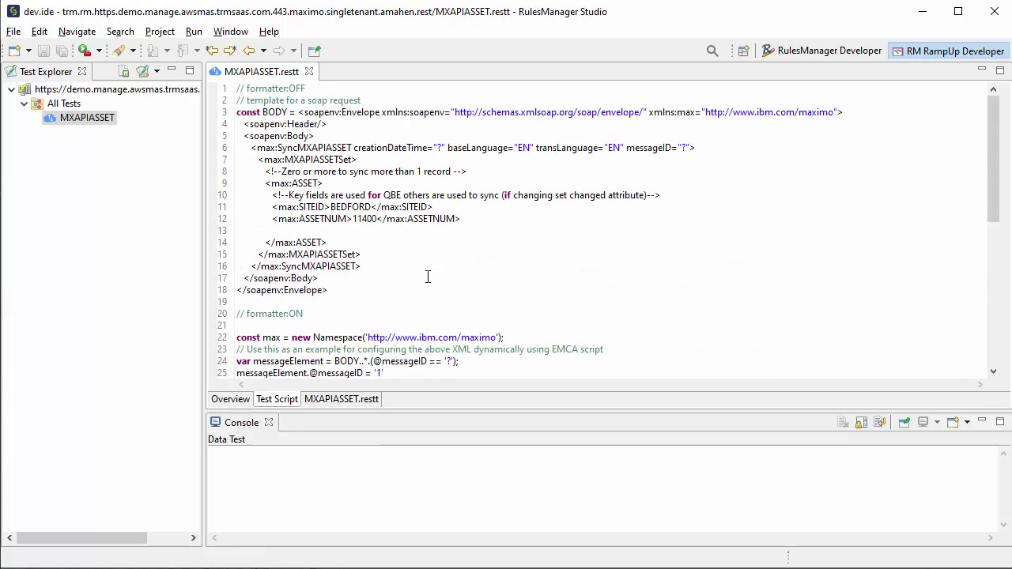
pyautogui.click(422, 246)
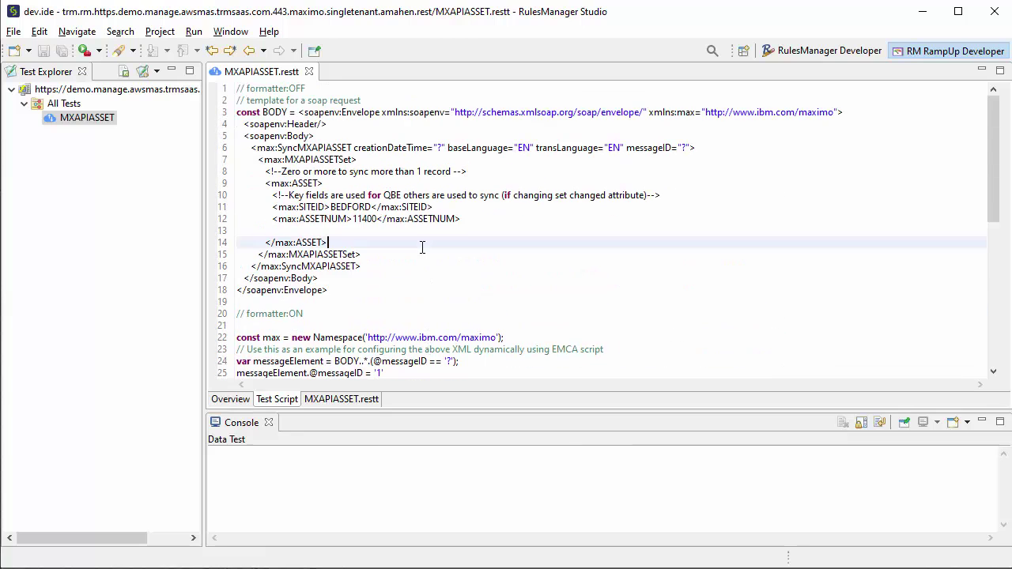
# Run the MXAPIASSET REST test and inspect the SyncMXAPIASSETResponse SUCCESS output in the console.
pyautogui.rightClick(105, 118)
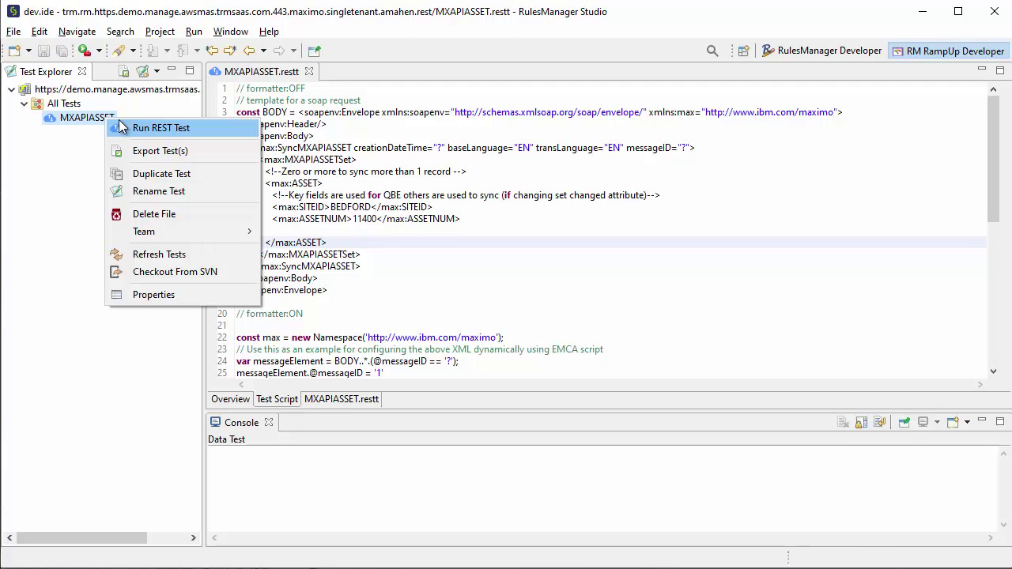
pyautogui.click(210, 127)
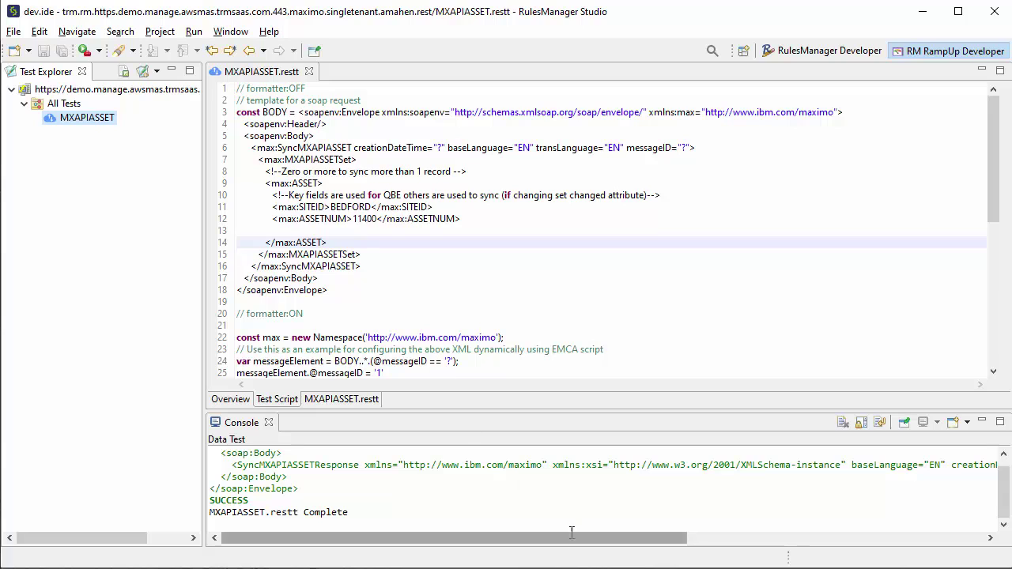
pyautogui.moveTo(497, 541); pyautogui.dragTo(825, 552)
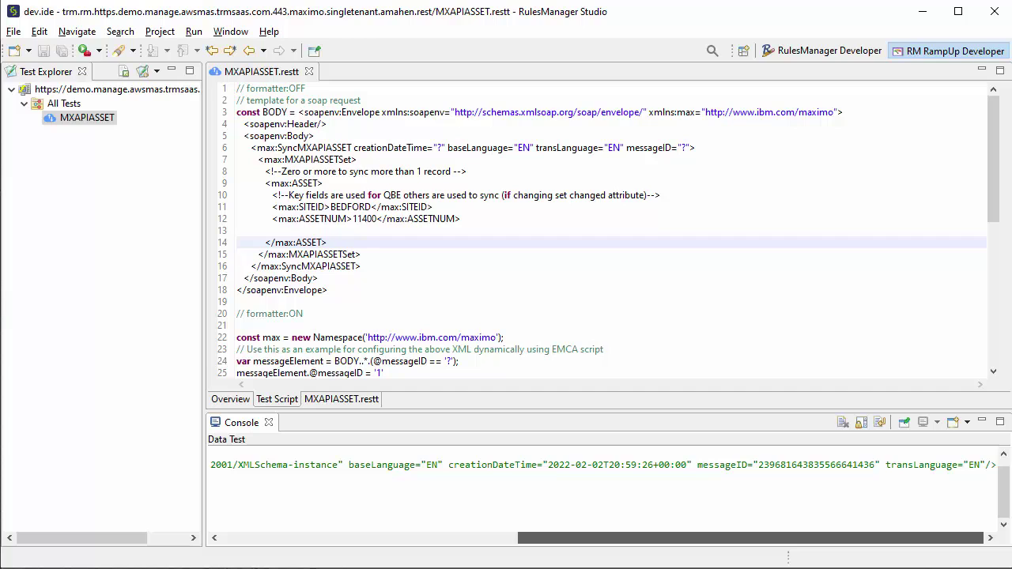
pyautogui.moveTo(816, 551); pyautogui.dragTo(490, 554)
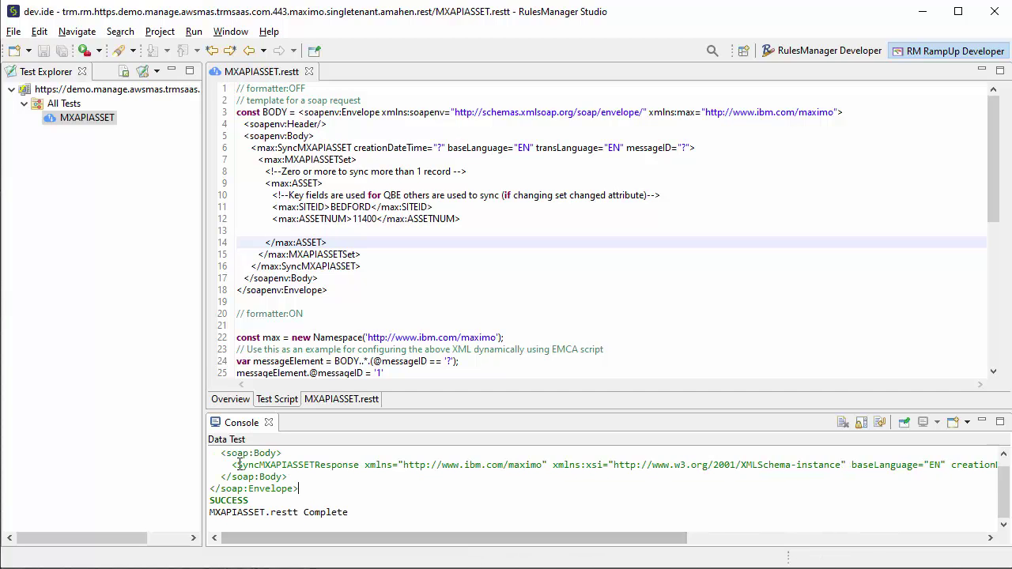
pyautogui.hotkey('shift', 'End')
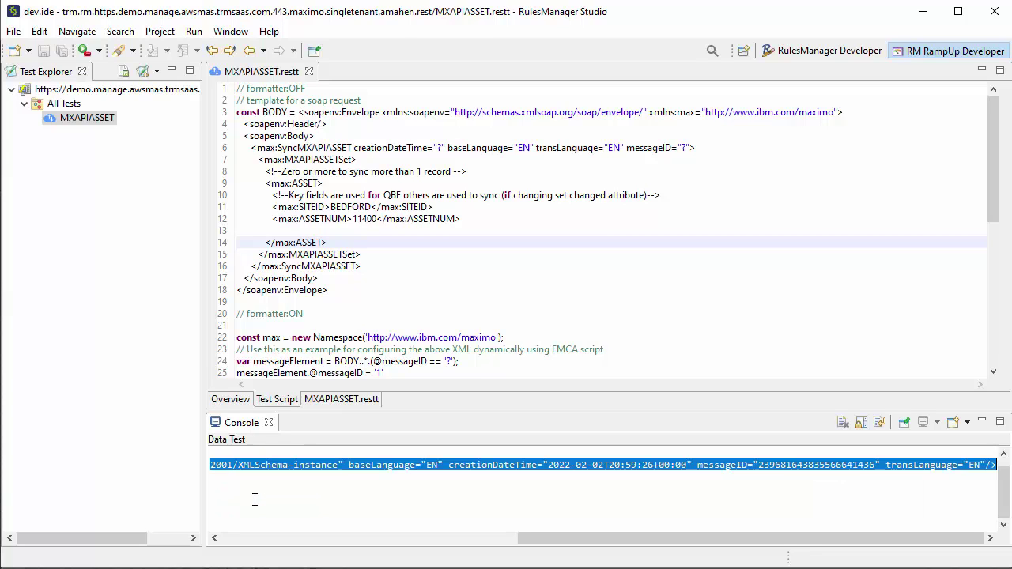
pyautogui.click(419, 229)
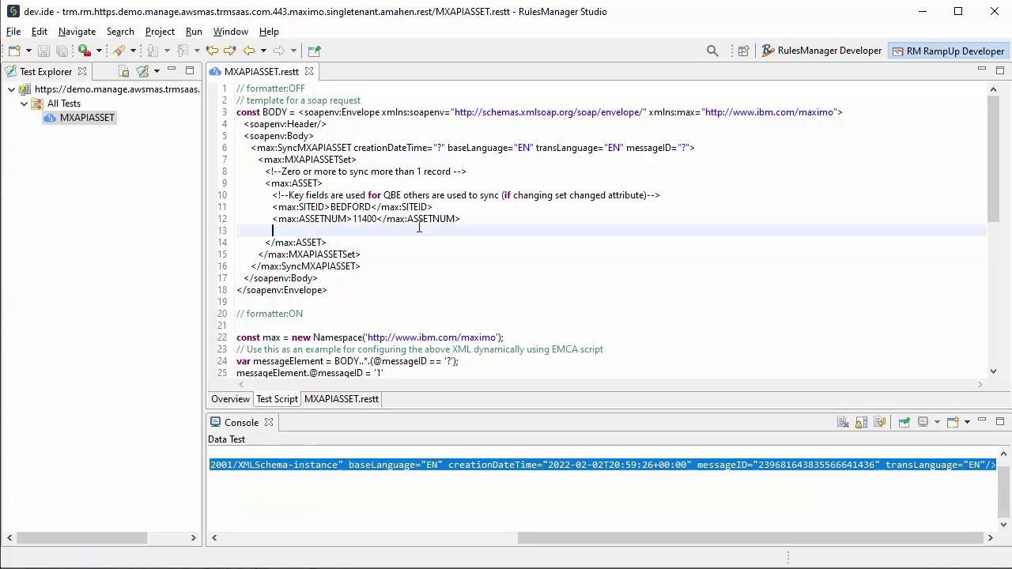
# Start a new WebService rule in Rules.xml for MXAPIASSET, capturing the OnCommit event.
pyautogui.click(874, 53)
pyautogui.rightClick(89, 266)
pyautogui.moveTo(145, 272)
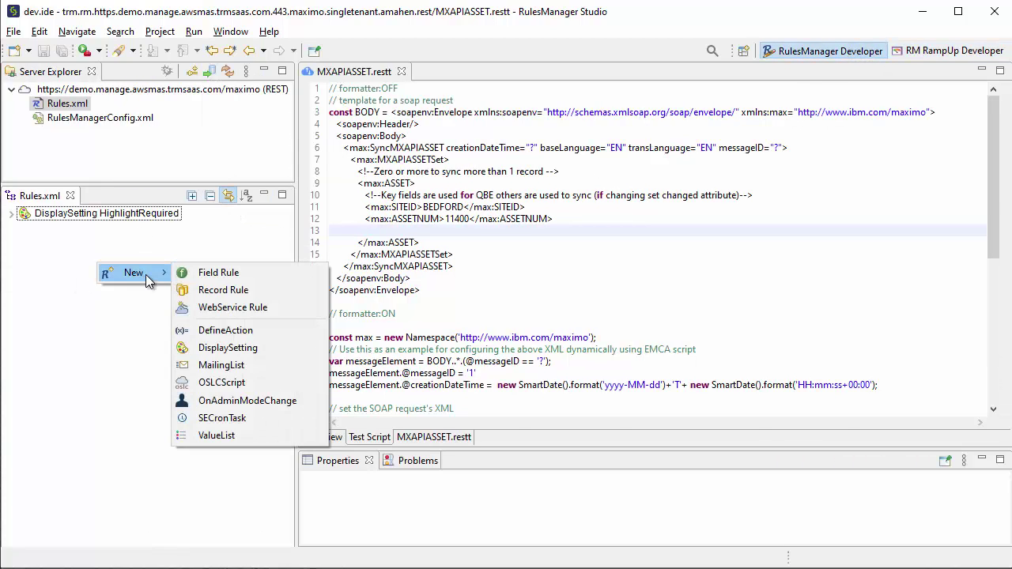
pyautogui.click(275, 309)
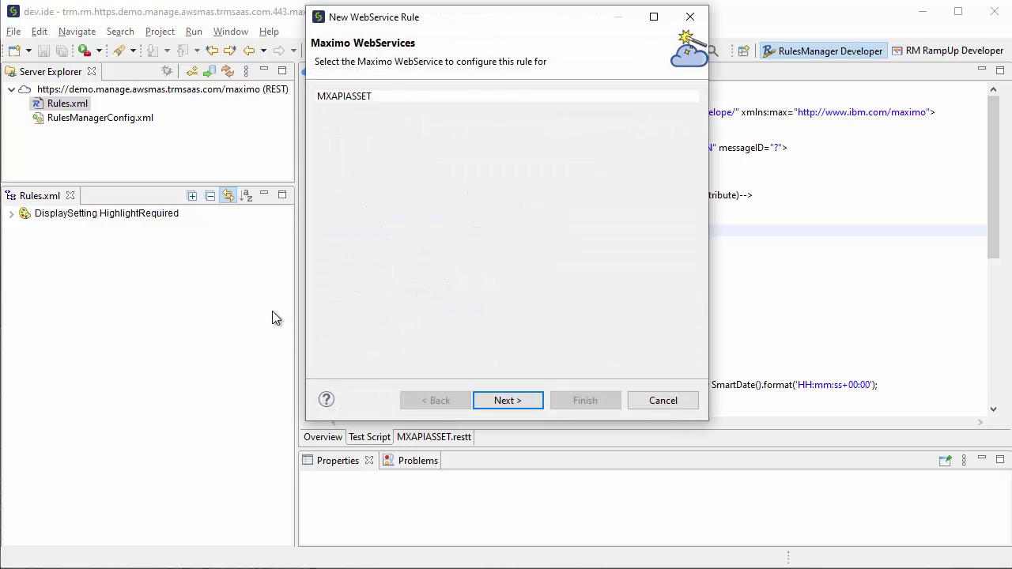
pyautogui.click(400, 102)
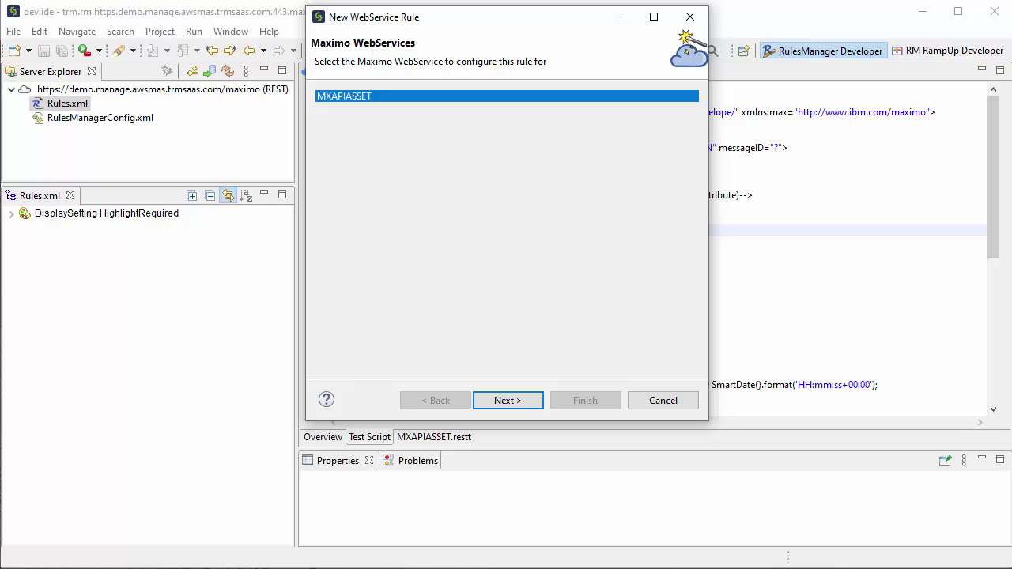
pyautogui.click(505, 400)
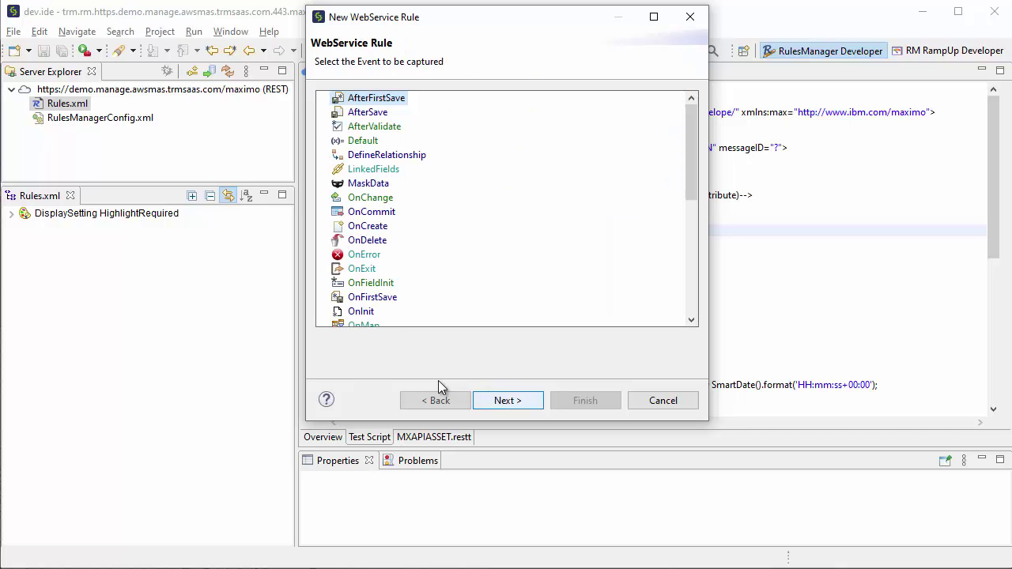
pyautogui.click(389, 212)
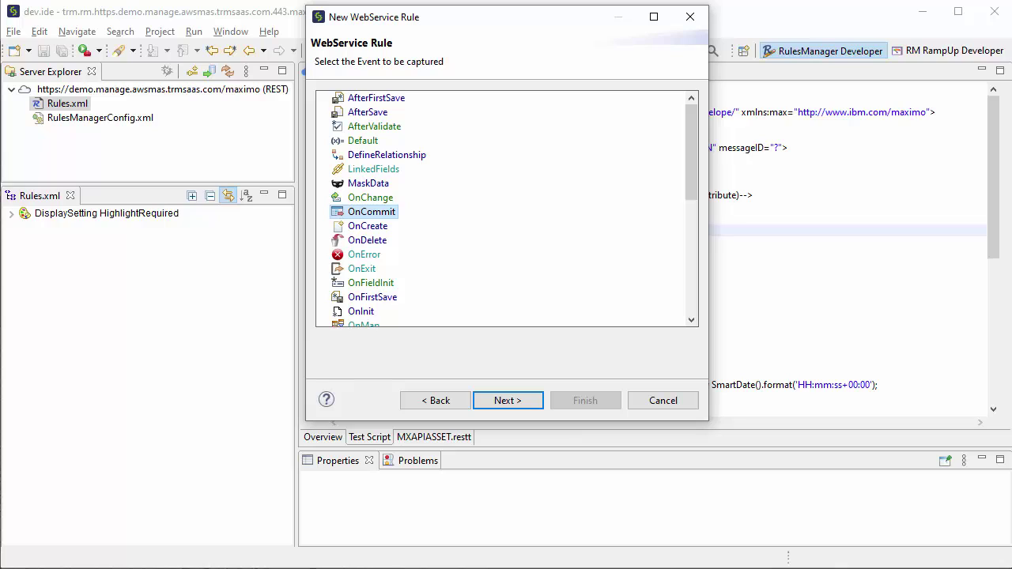